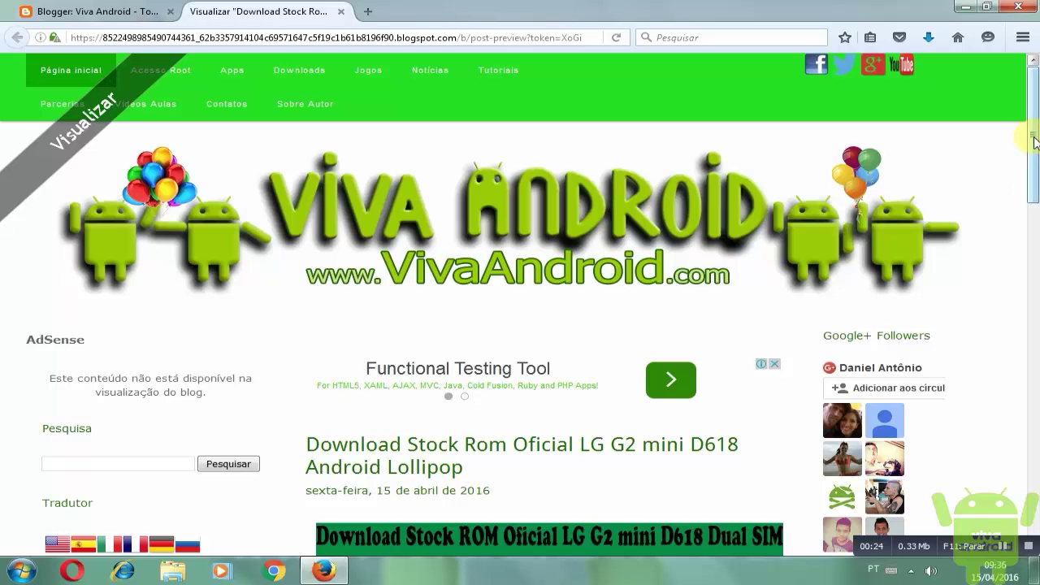
Read the LG G2 mini D618 blog post down to the driver and ROM download links, and minimise the browser.
left_click_drag(1033, 146, 1033, 192)
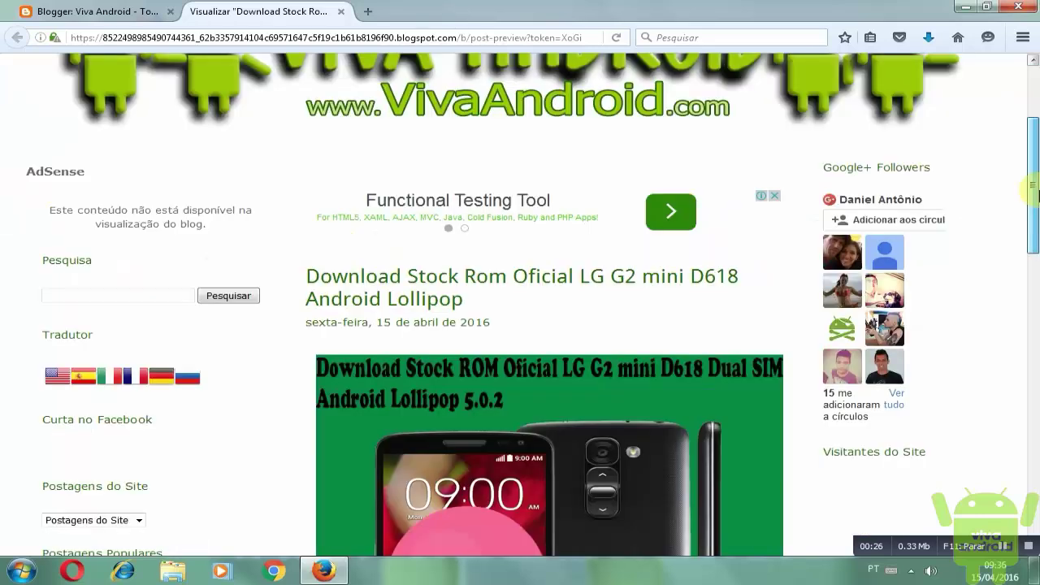
scroll(493, 256, "down", 1)
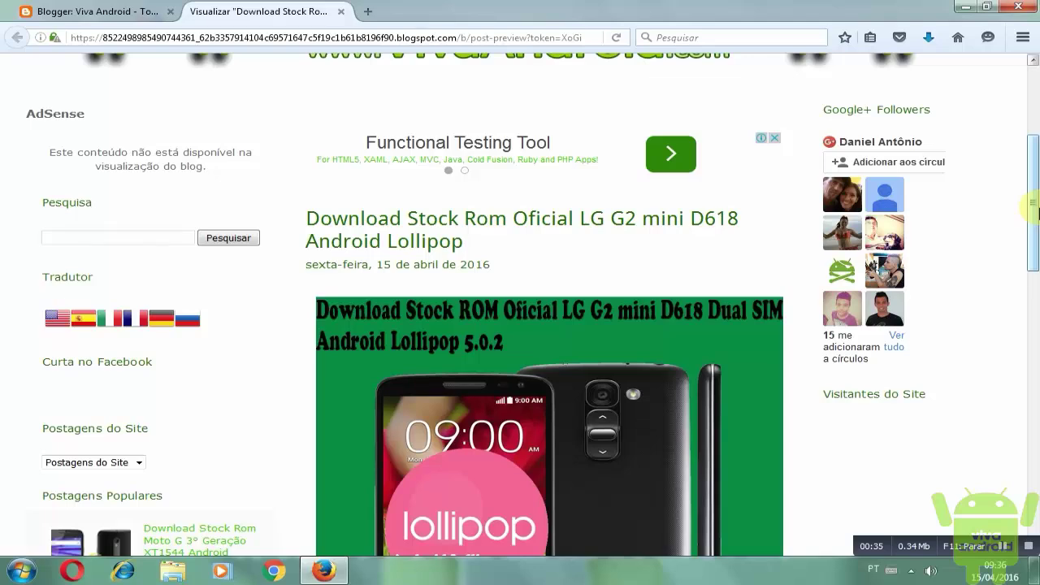
left_click_drag(1034, 212, 1034, 349)
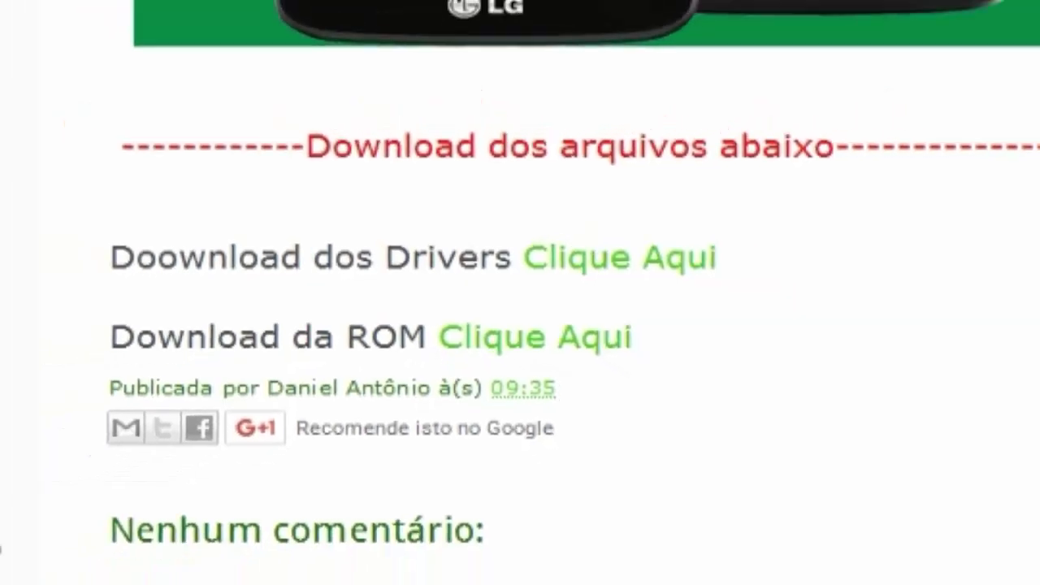
left_click(959, 7)
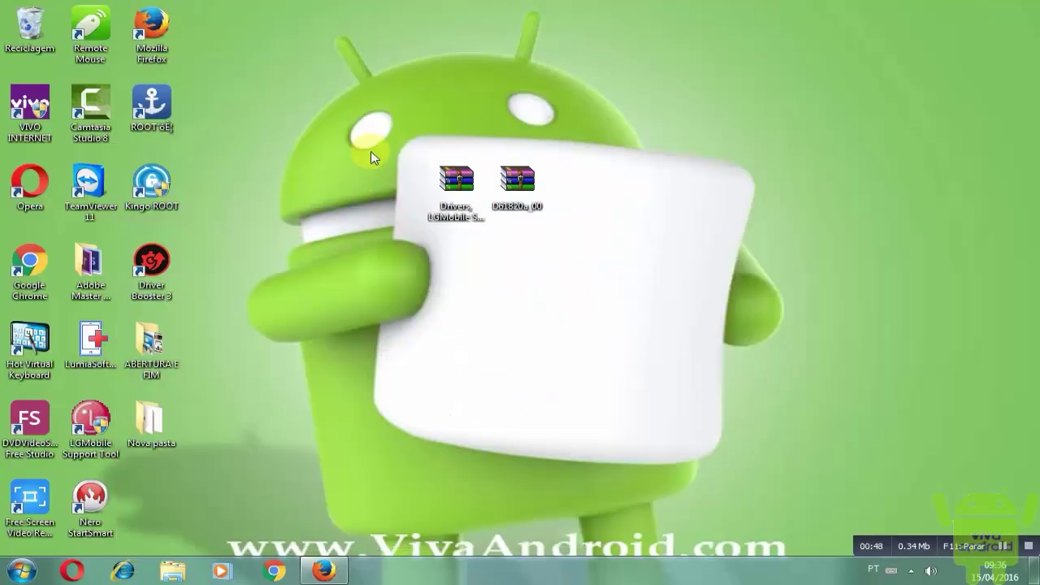
Point out the two downloaded archives on the desktop and view the extraction options for the Drivers, LGMobile Support Tool e LG Flash Tool 2014 archive.
left_click(373, 153)
left_click_drag(415, 178, 557, 231)
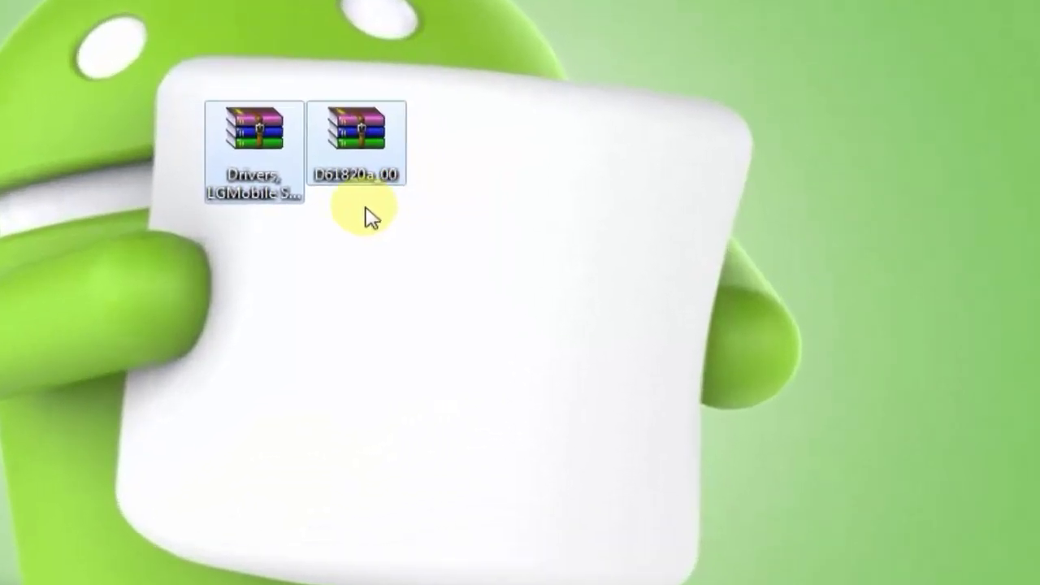
left_click(247, 194)
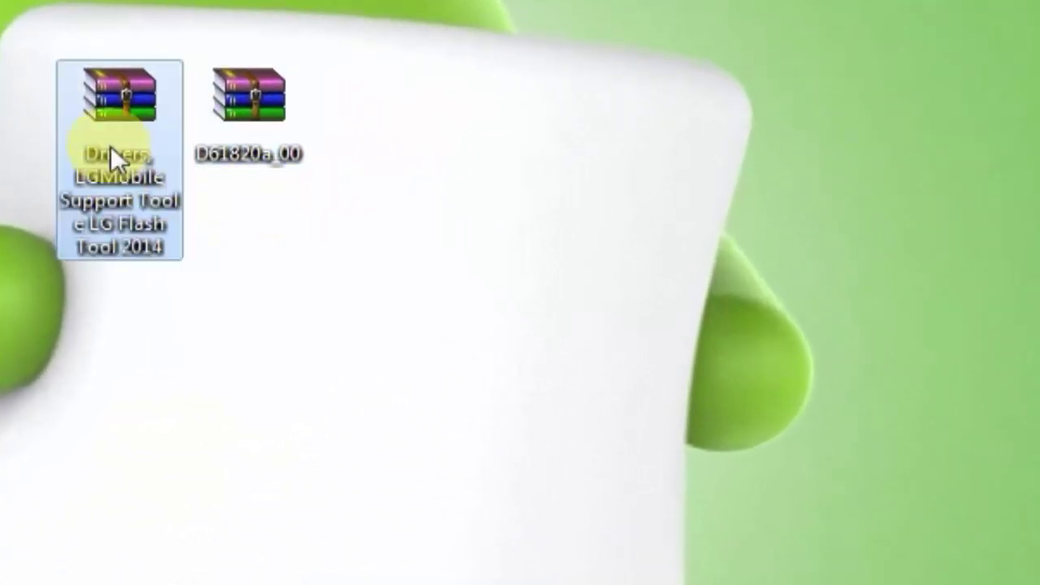
right_click(110, 151)
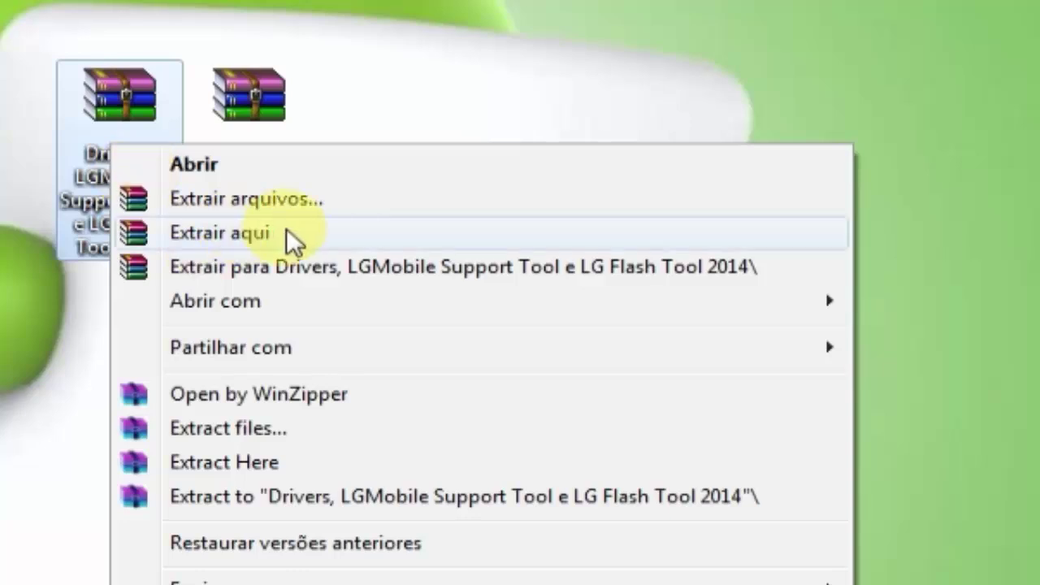
left_click(410, 98)
left_click(407, 90)
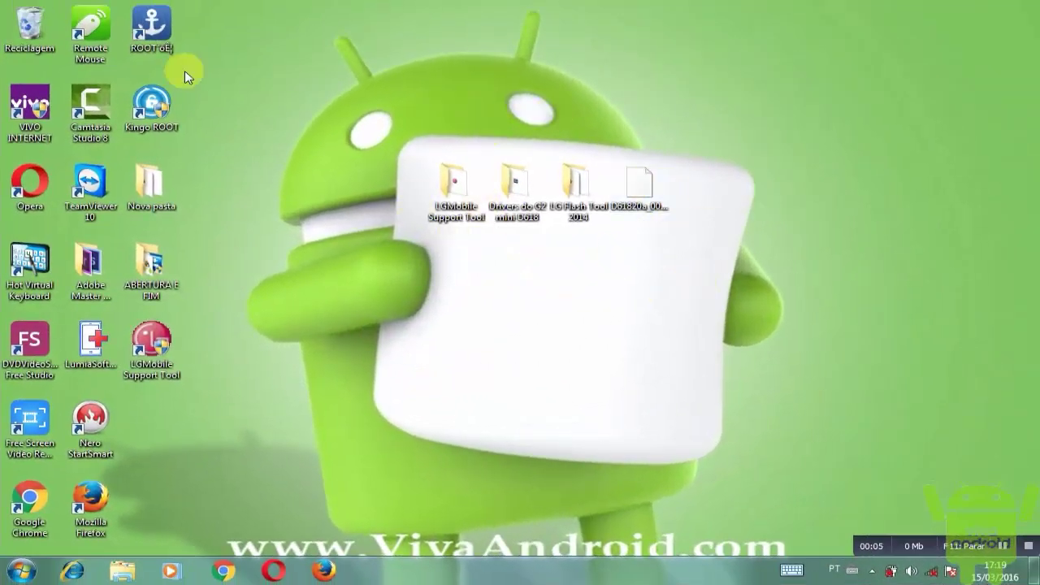
Point out the extracted folders and ROM file on the desktop, and open the LGMobile Support Tool folder.
left_click_drag(370, 137, 716, 268)
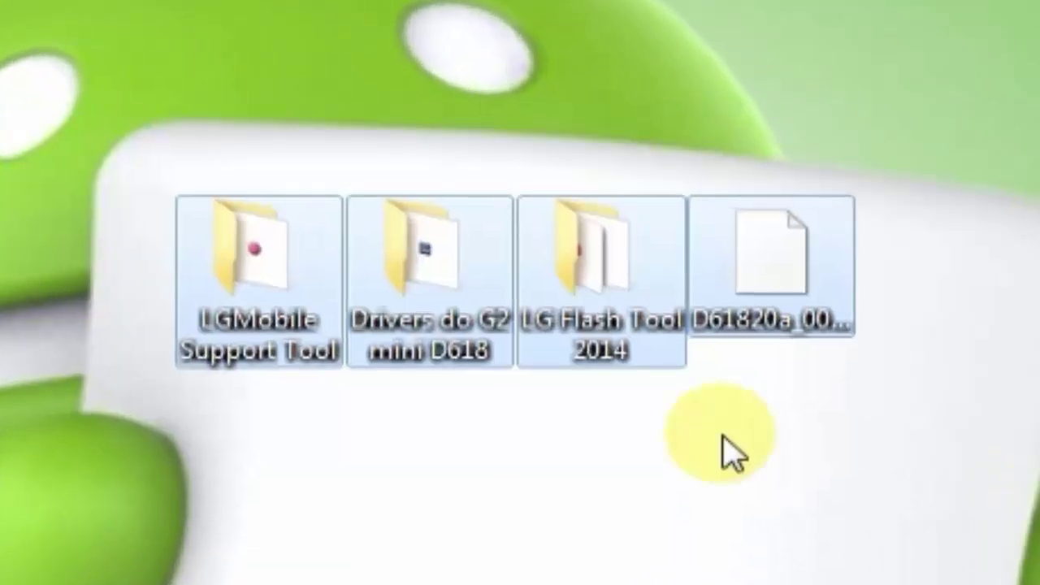
left_click(641, 476)
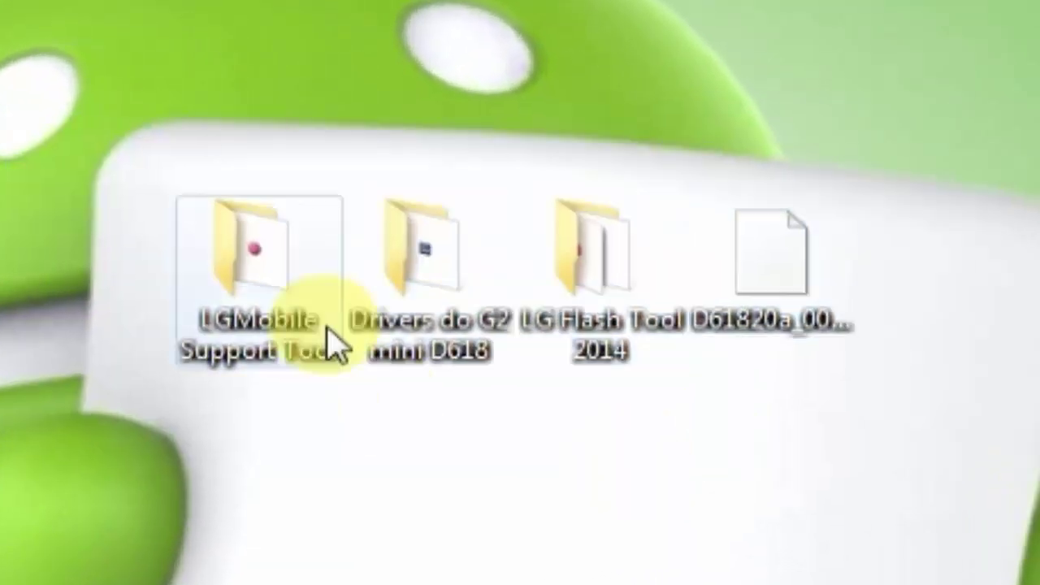
left_click(229, 297)
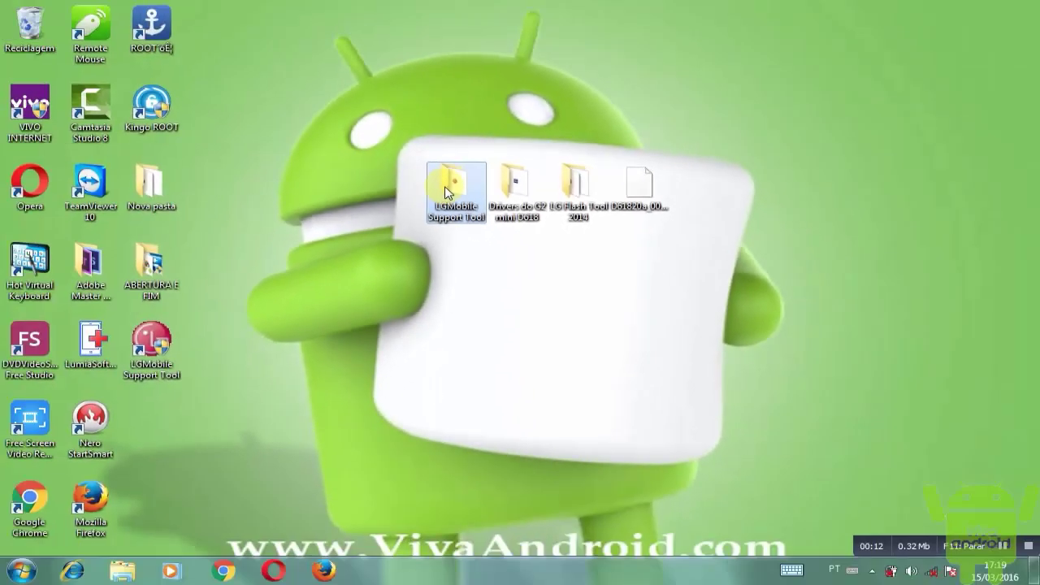
double_click(445, 193)
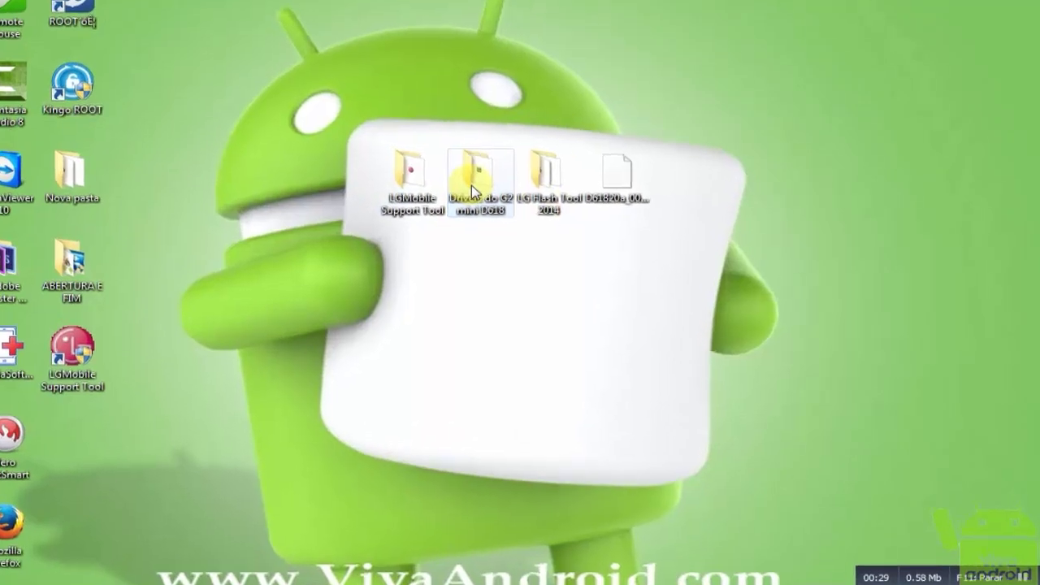
Open the Drivers do G2 mini D618 folder and view the extraction options for the LGUnitedMobileDriver ZIP file.
double_click(475, 191)
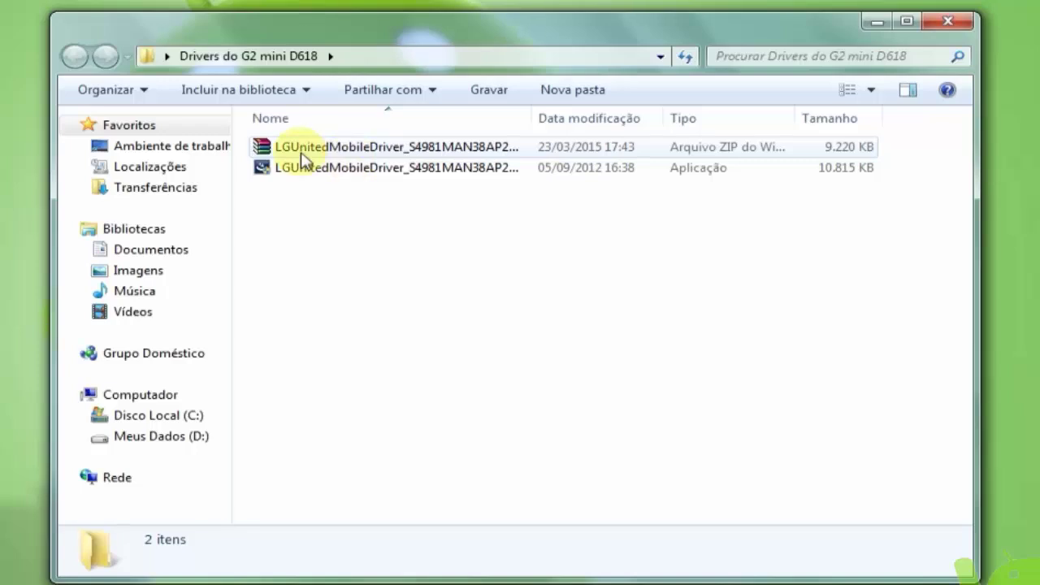
left_click(301, 152)
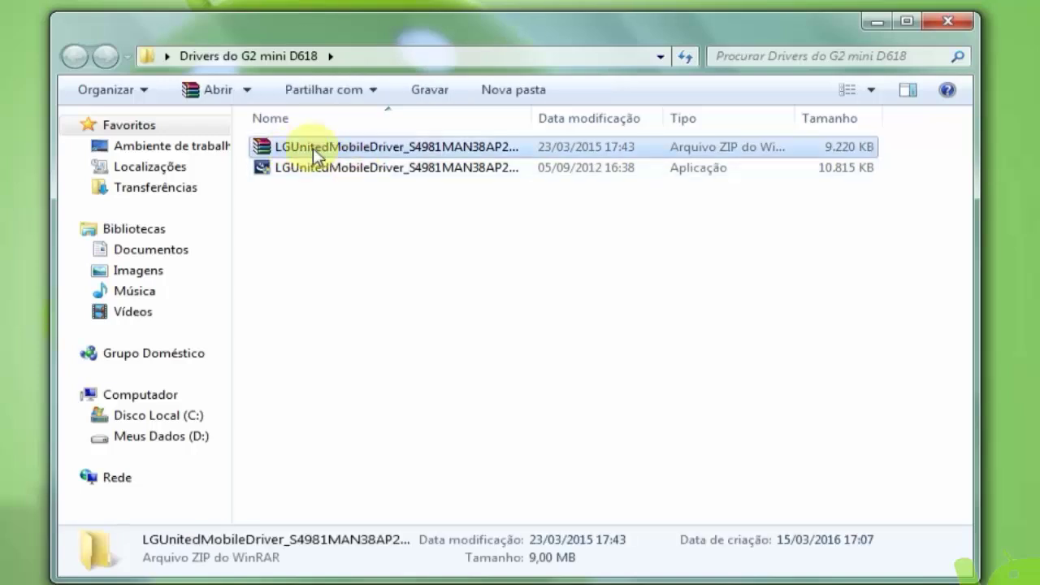
right_click(309, 147)
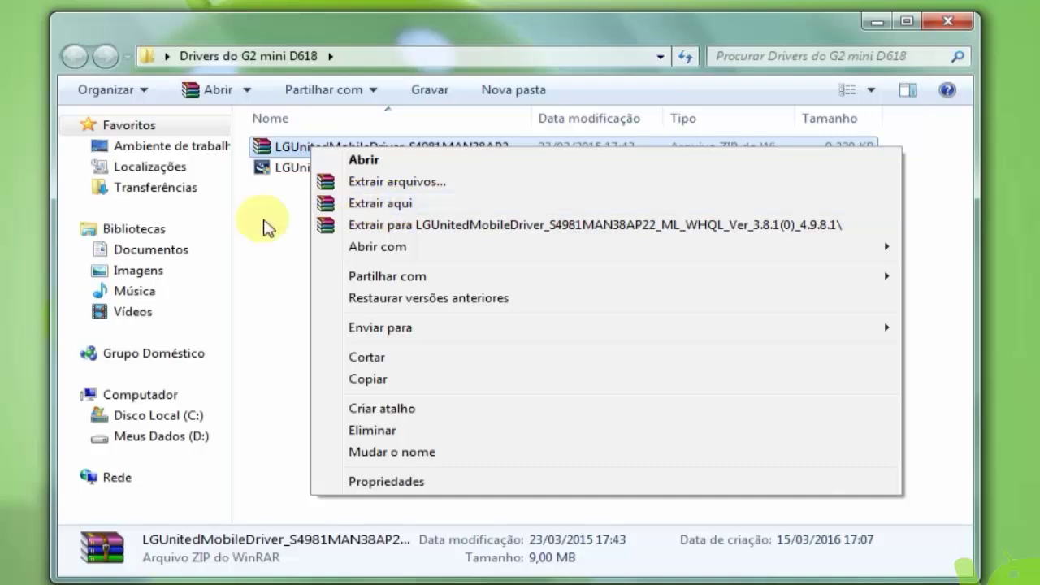
left_click(281, 221)
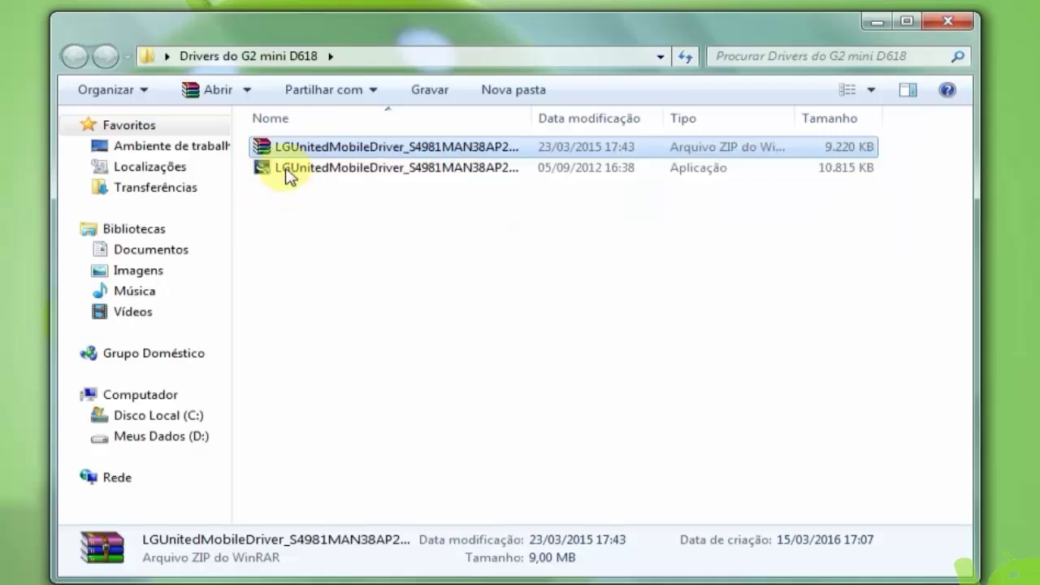
Select the LGUnitedMobileDriver application and close the driver folder.
left_click(285, 169)
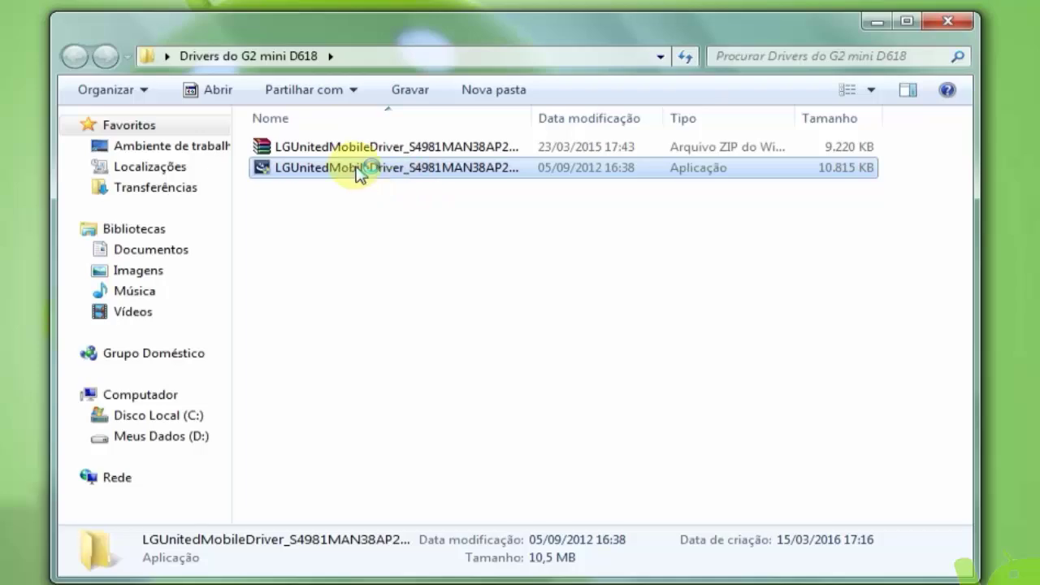
mouse_move(410, 169)
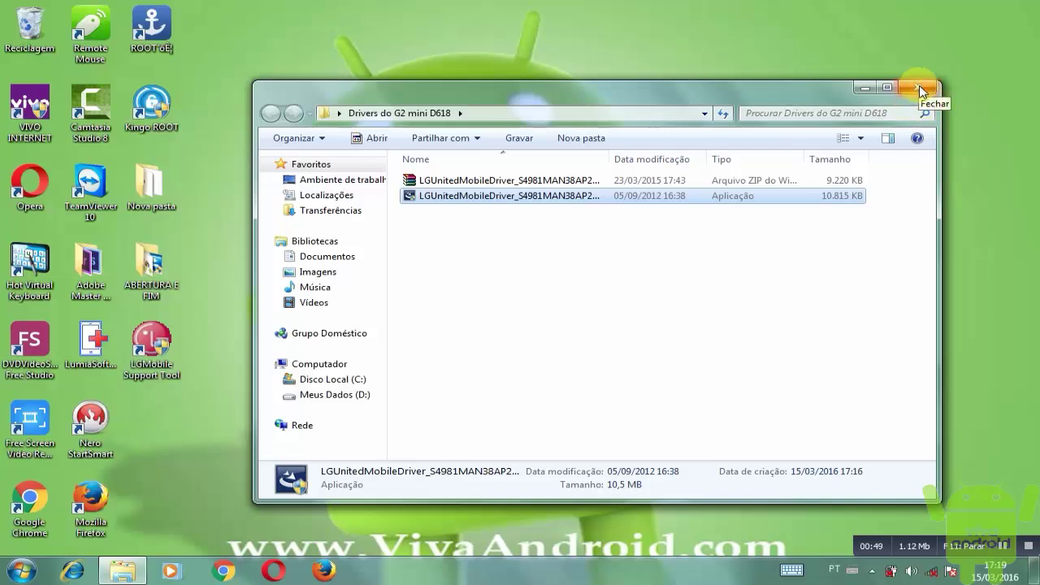
left_click(919, 91)
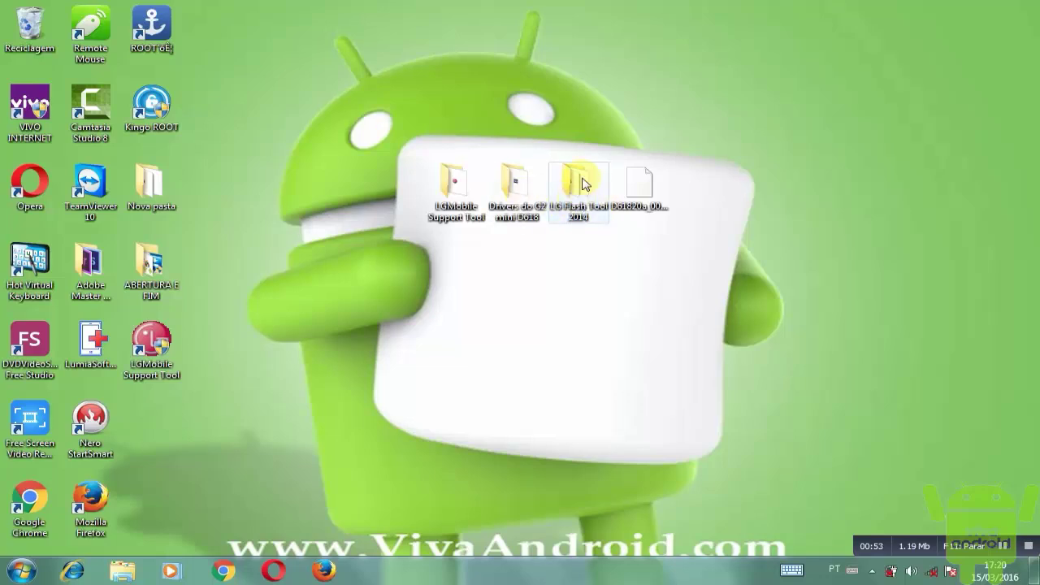
Open the LG Flash Tool 2014 folder from the desktop and launch the LGFlashTool2014 application.
left_click(635, 188)
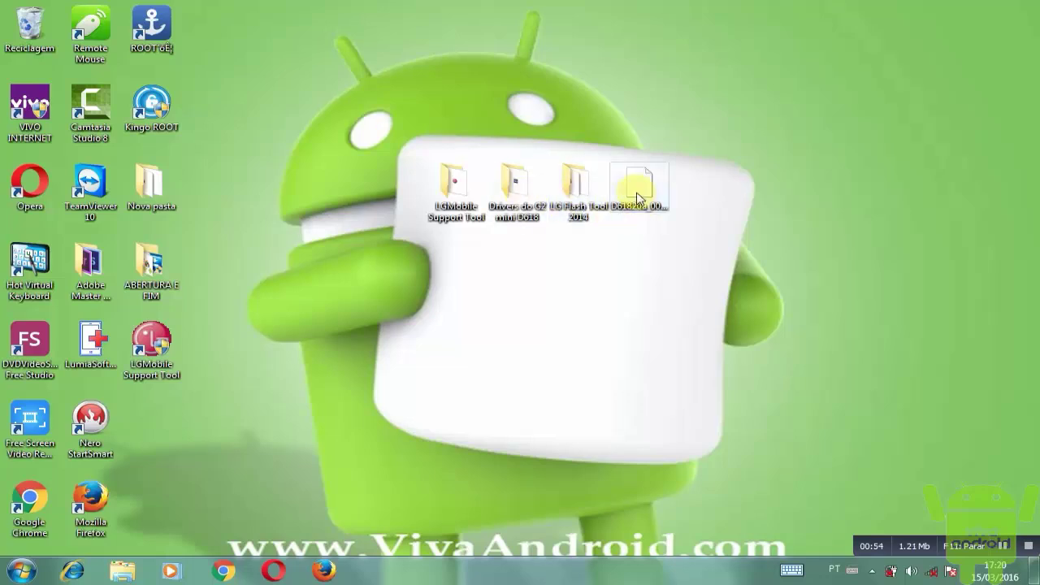
left_click(582, 203)
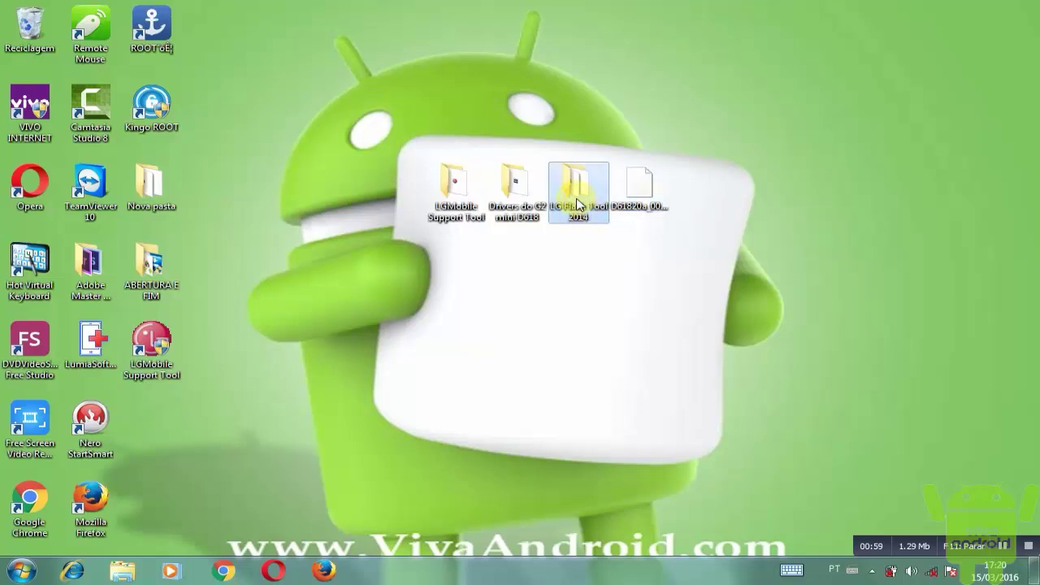
double_click(581, 198)
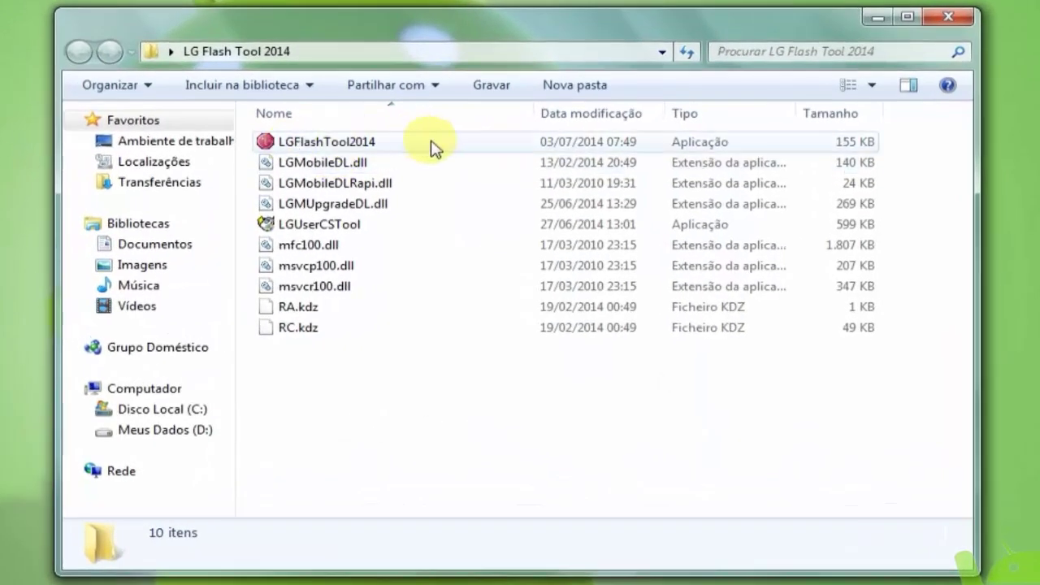
left_click(433, 144)
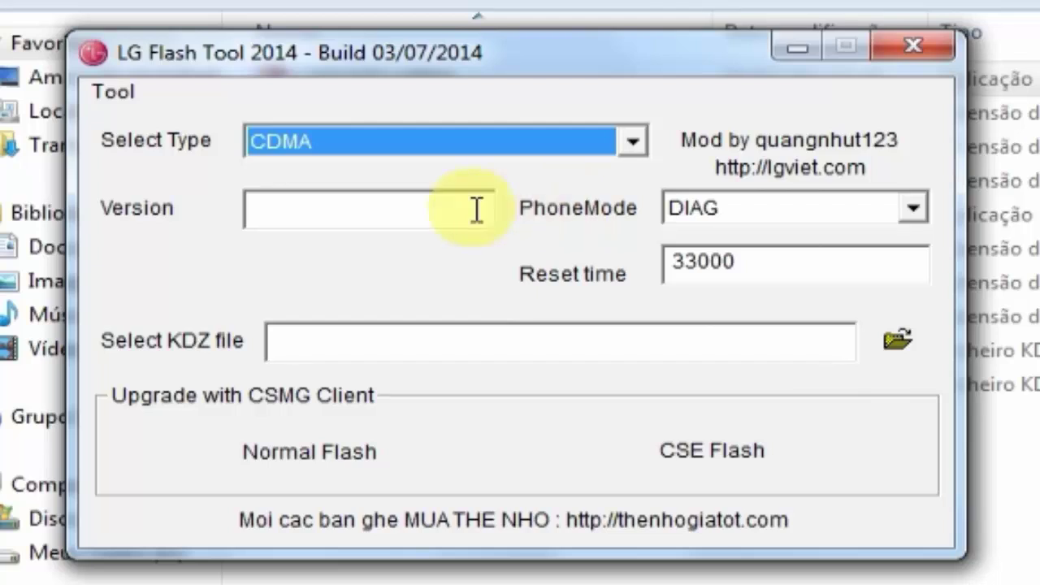
Set PhoneMode to CS_EMERGENCY and load D61820a_00.kdz from the desktop as the KDZ file.
left_click(822, 202)
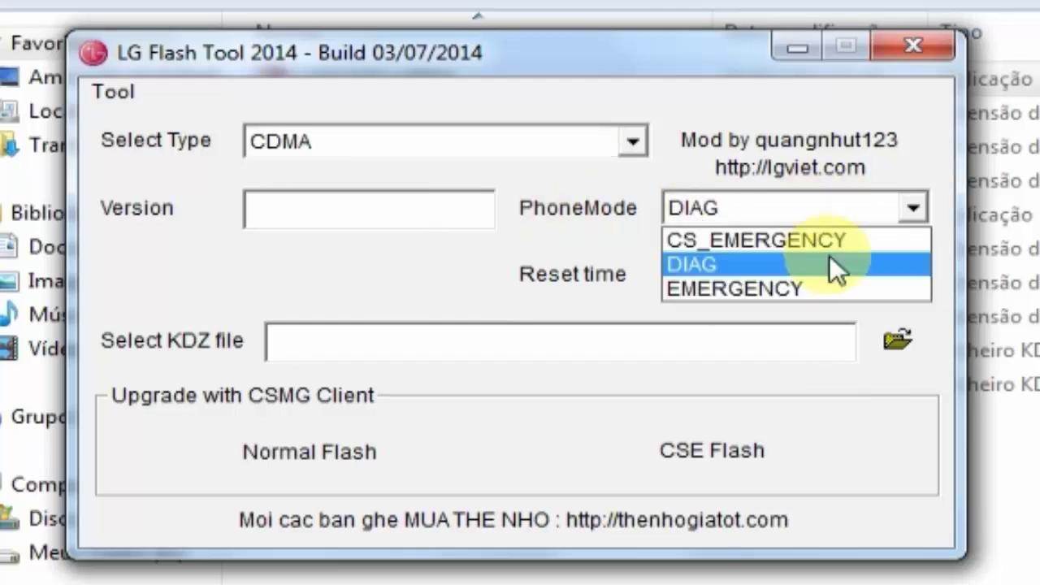
left_click(757, 240)
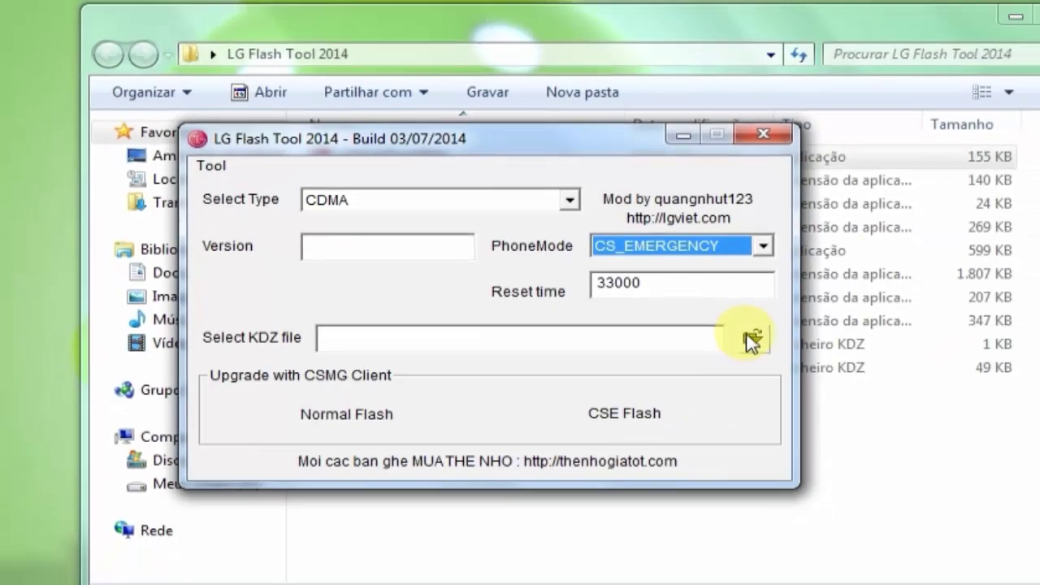
left_click(752, 338)
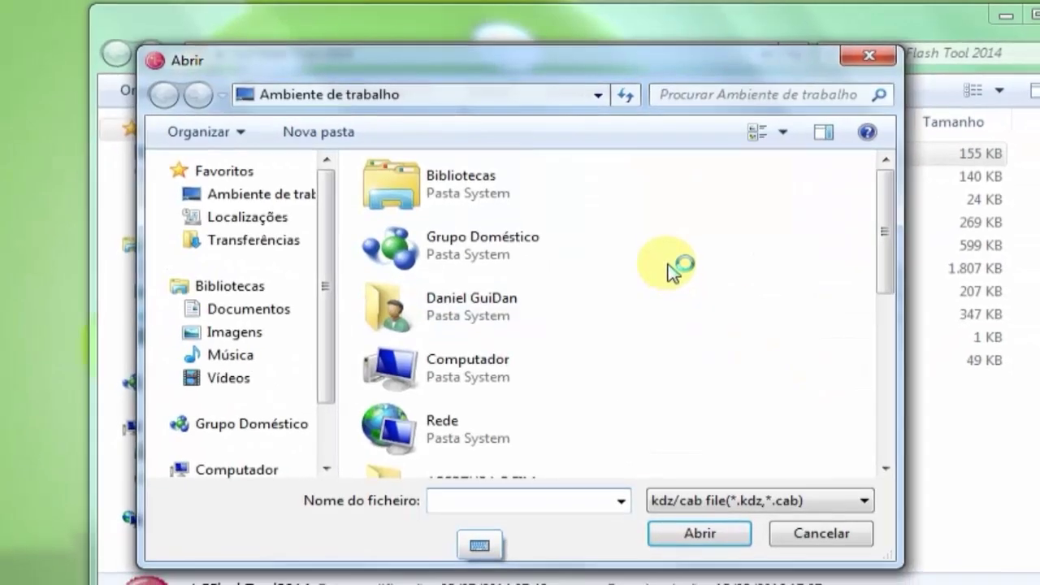
left_click(268, 194)
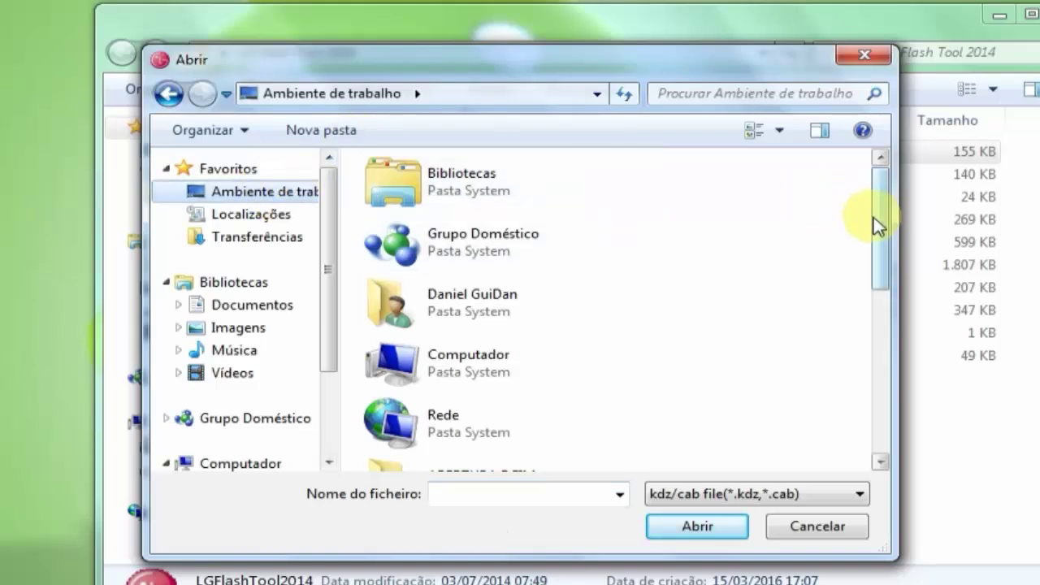
left_click_drag(879, 258, 850, 446)
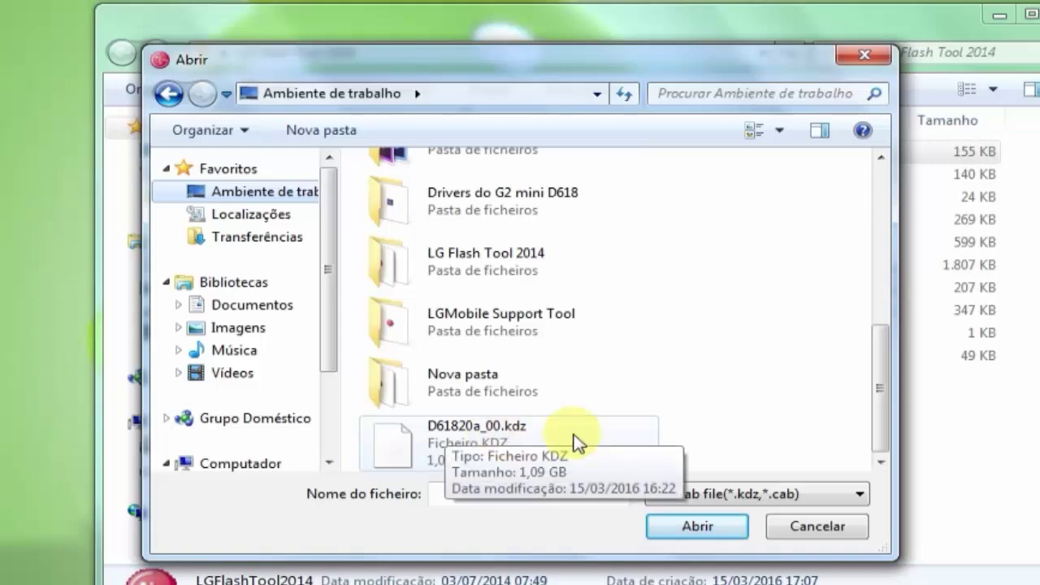
left_click(479, 438)
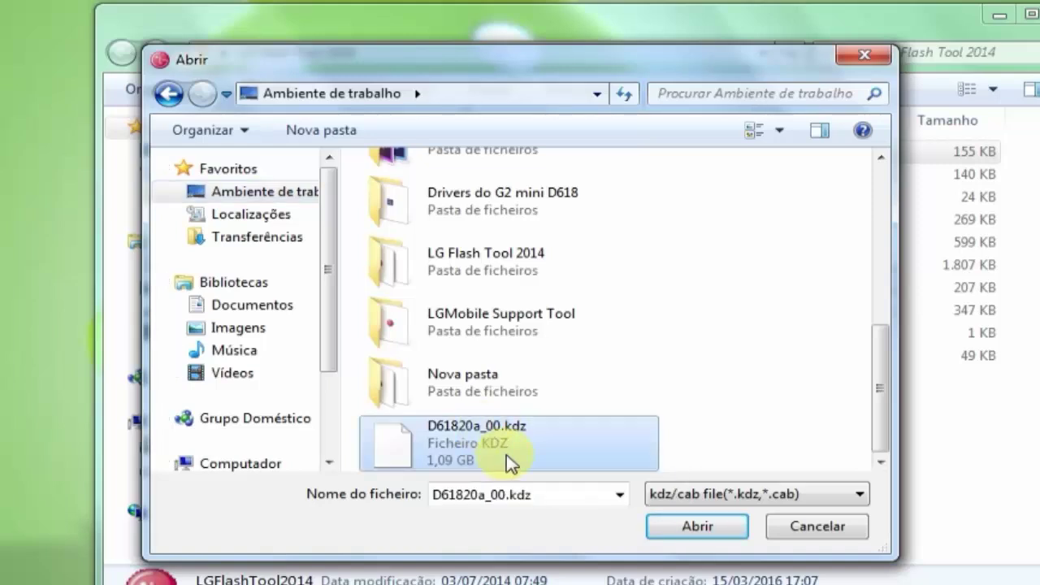
left_click(695, 526)
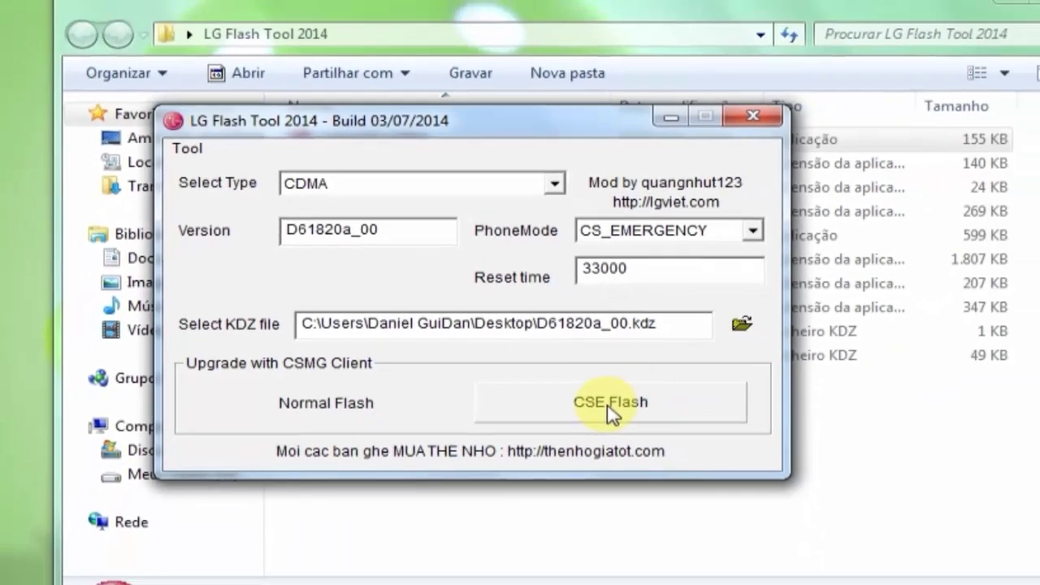
Launch CSE Flash and start the upgrade from the Read Phone Information dialog.
left_click(679, 442)
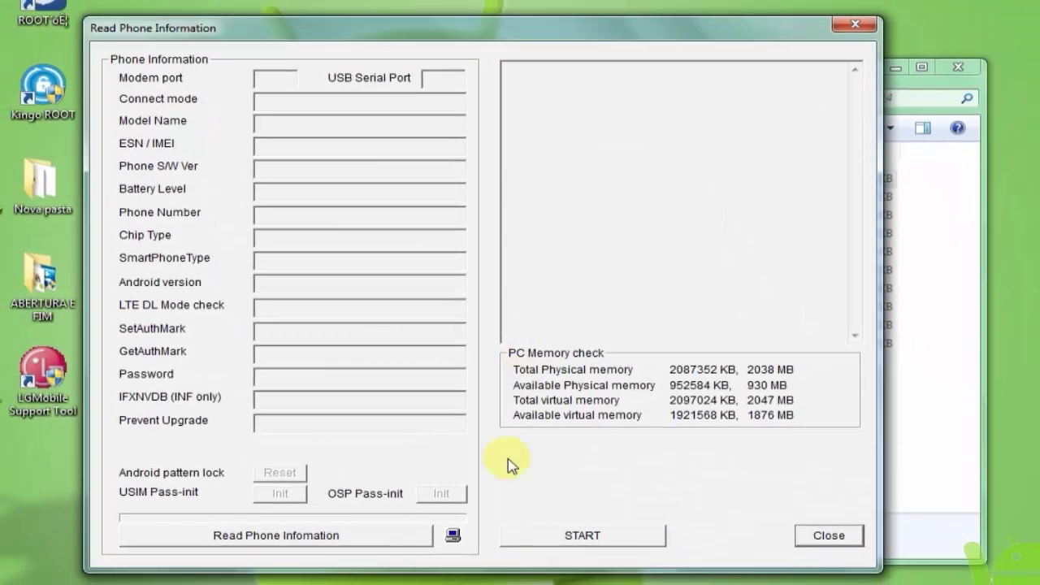
left_click(582, 548)
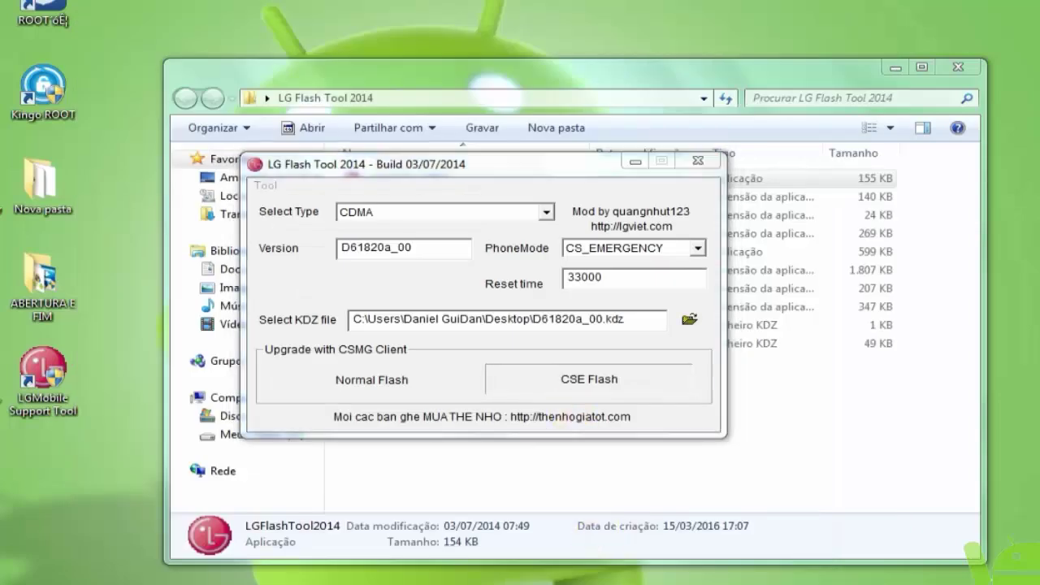
left_click(548, 331)
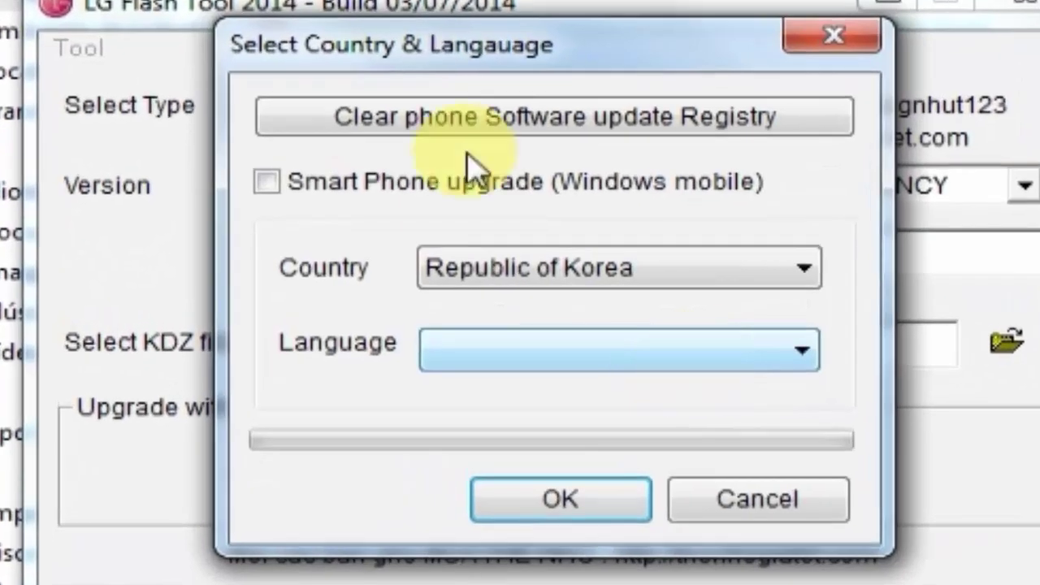
Set the country to Different Country, leave the language blank, and confirm the country and language selection.
left_click(573, 278)
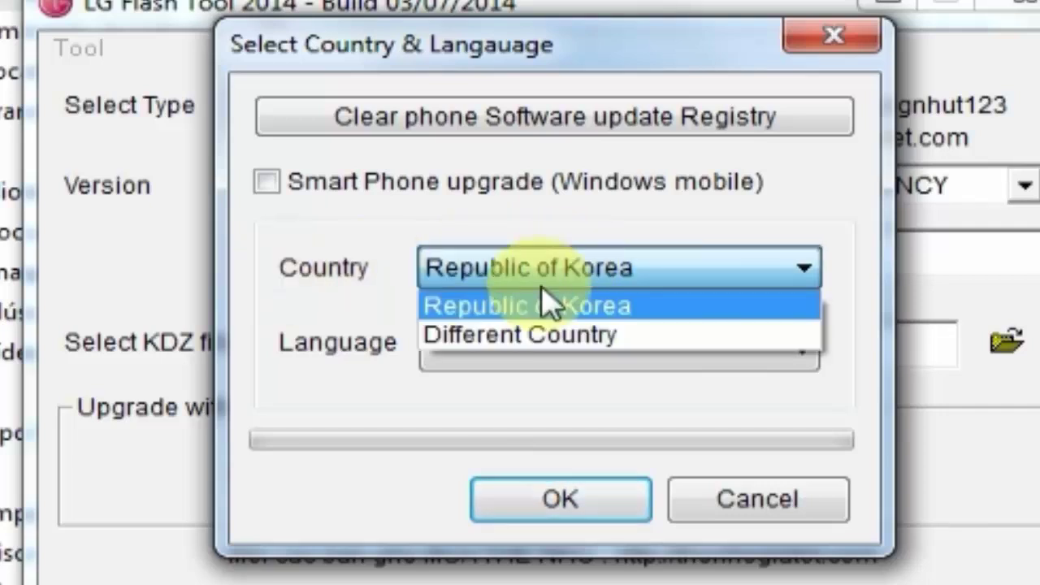
left_click(540, 334)
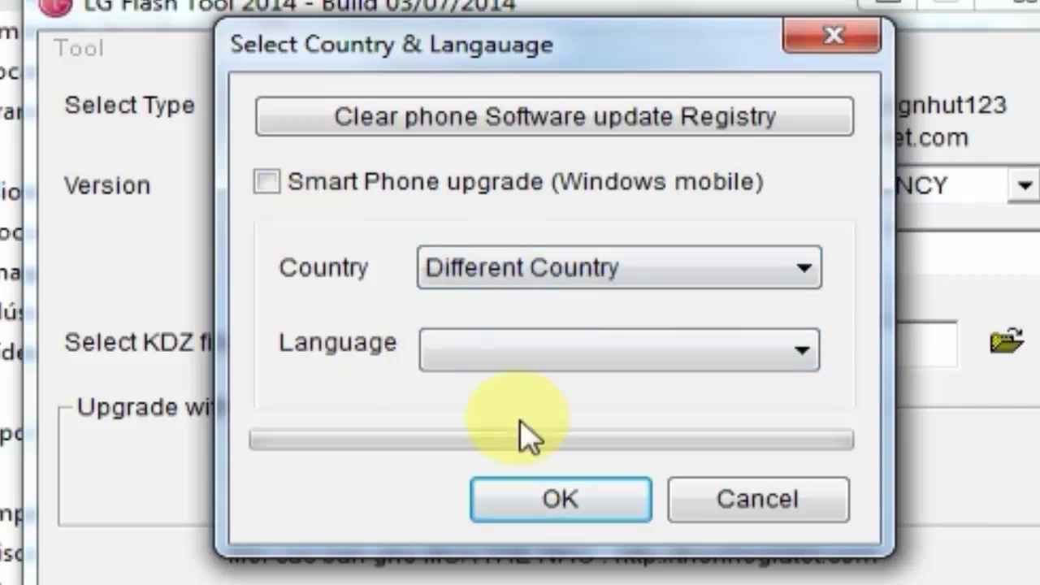
left_click(572, 510)
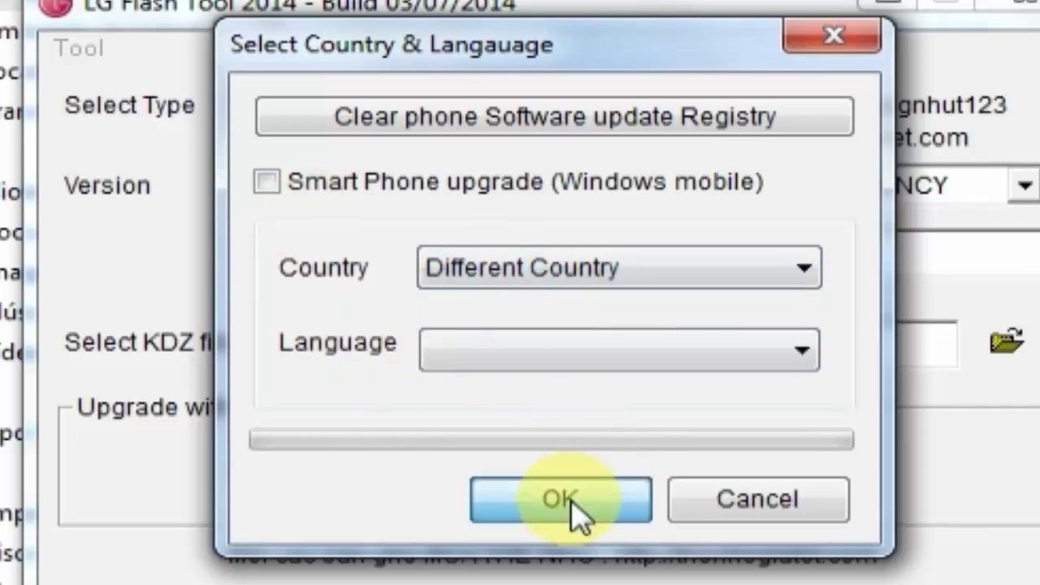